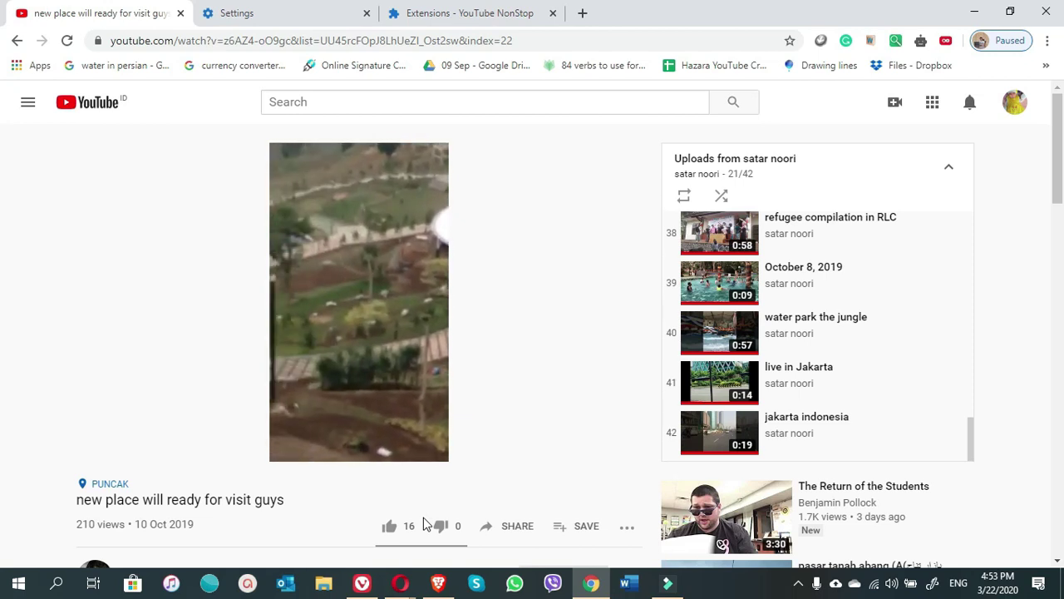
Switch from Chrome to the Opera window showing YouTube's home page
{"action": "mouse_move", "coordinate": [400, 582]}
{"action": "left_click", "coordinate": [496, 550]}
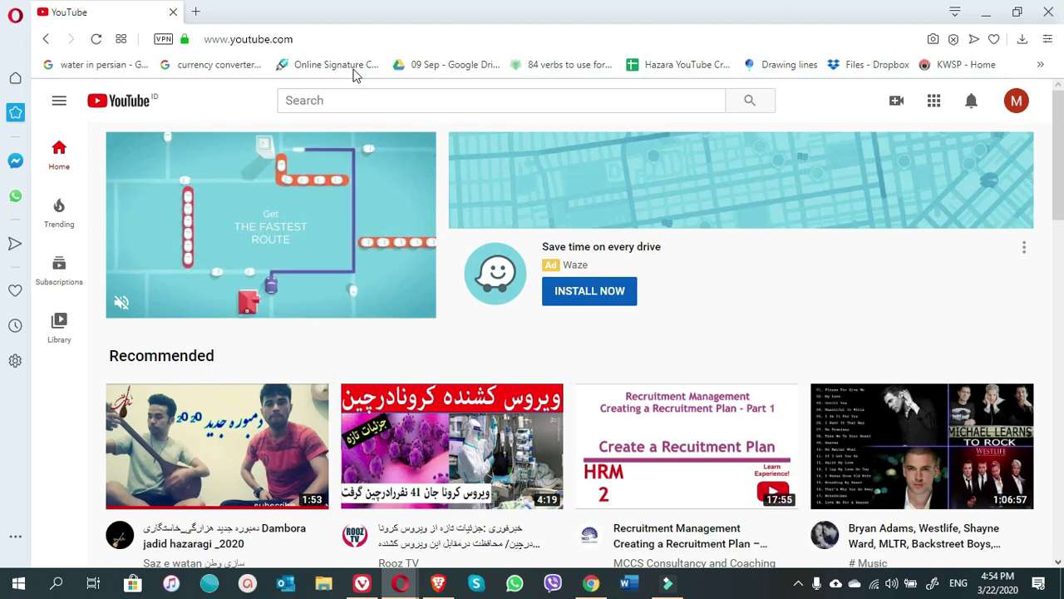
Go to the Opera add-ons site by entering 'opera add ons' in the address bar
{"action": "left_click", "coordinate": [321, 43]}
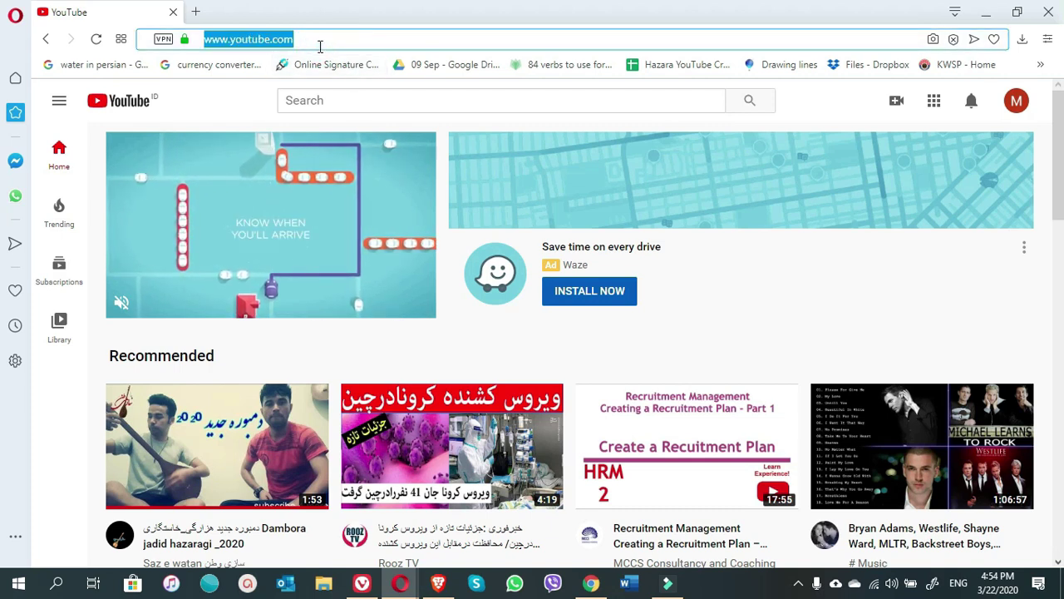
{"action": "left_click", "coordinate": [320, 46]}
{"action": "key", "text": "BackSpace"}
{"action": "key", "text": "BackSpace"}
{"action": "key", "text": "BackSpace"}
{"action": "key", "text": "BackSpace"}
{"action": "key", "text": "BackSpace"}
{"action": "key", "text": "BackSpace"}
{"action": "key", "text": "BackSpace"}
{"action": "key", "text": "BackSpace"}
{"action": "key", "text": "BackSpace"}
{"action": "key", "text": "BackSpace"}
{"action": "key", "text": "BackSpace"}
{"action": "key", "text": "BackSpace"}
{"action": "key", "text": "BackSpace"}
{"action": "key", "text": "BackSpace"}
{"action": "key", "text": "BackSpace"}
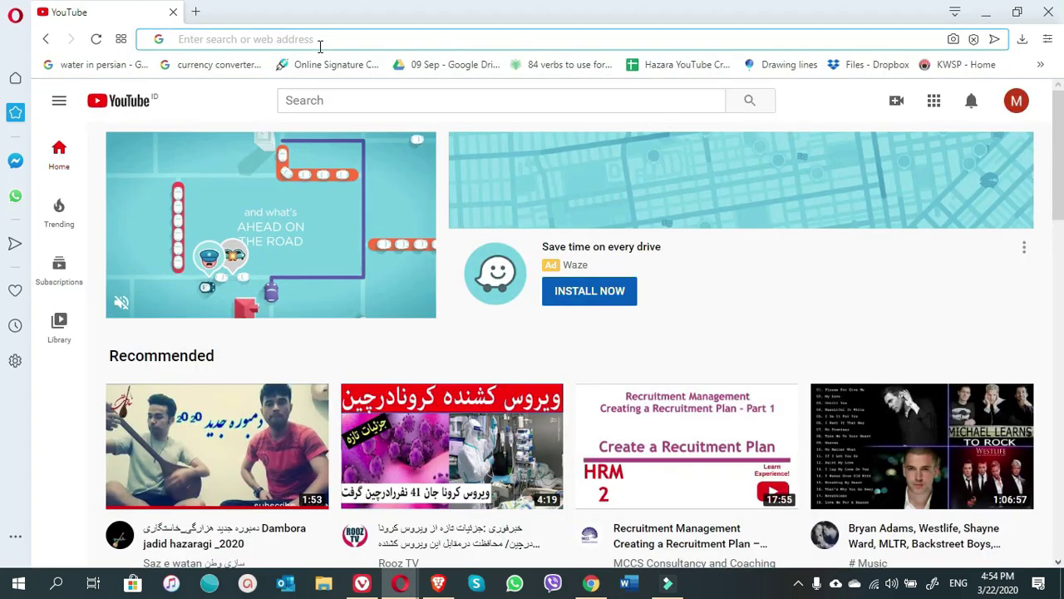
{"action": "type", "text": "opera"}
{"action": "key", "text": "BackSpace"}
{"action": "key", "text": "BackSpace"}
{"action": "type", "text": "era add ons"}
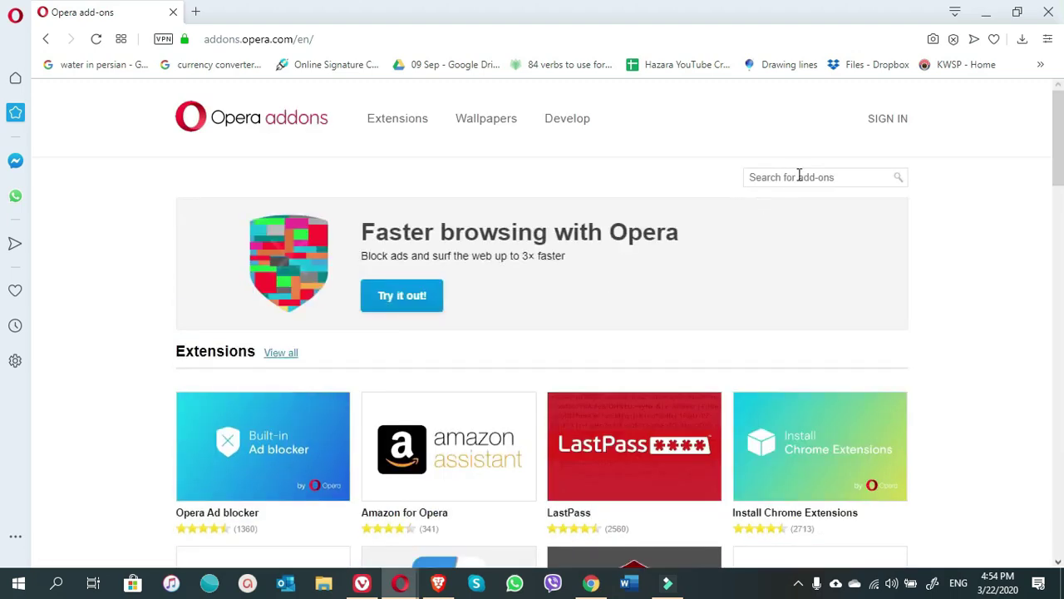
Search the add-ons catalogue for 'install chrome extensions'
{"action": "left_click", "coordinate": [799, 177]}
{"action": "type", "text": "install chrome"}
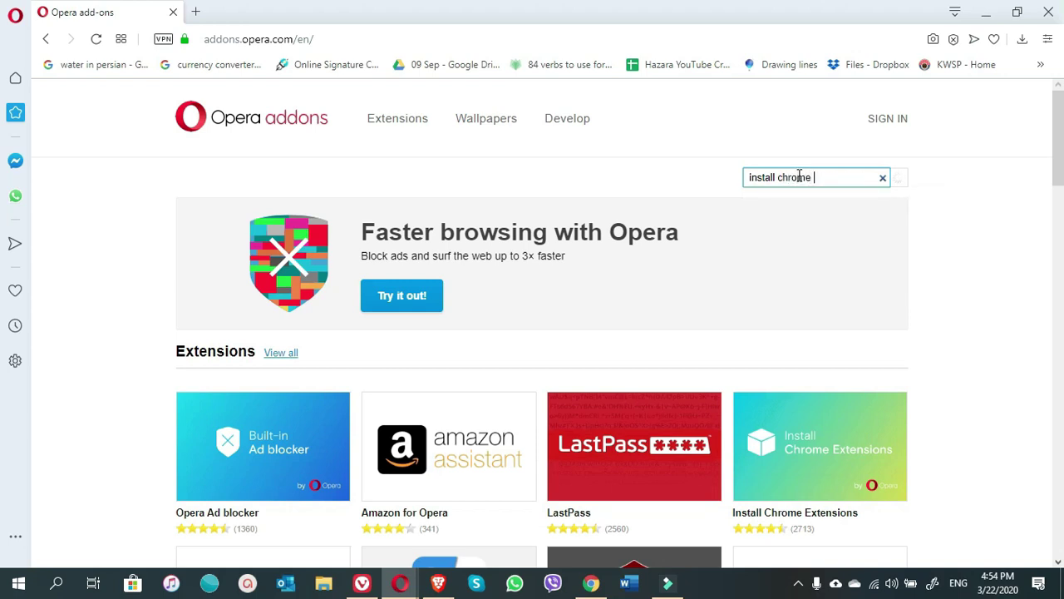
{"action": "type", "text": " extensions"}
{"action": "key", "text": "Return"}
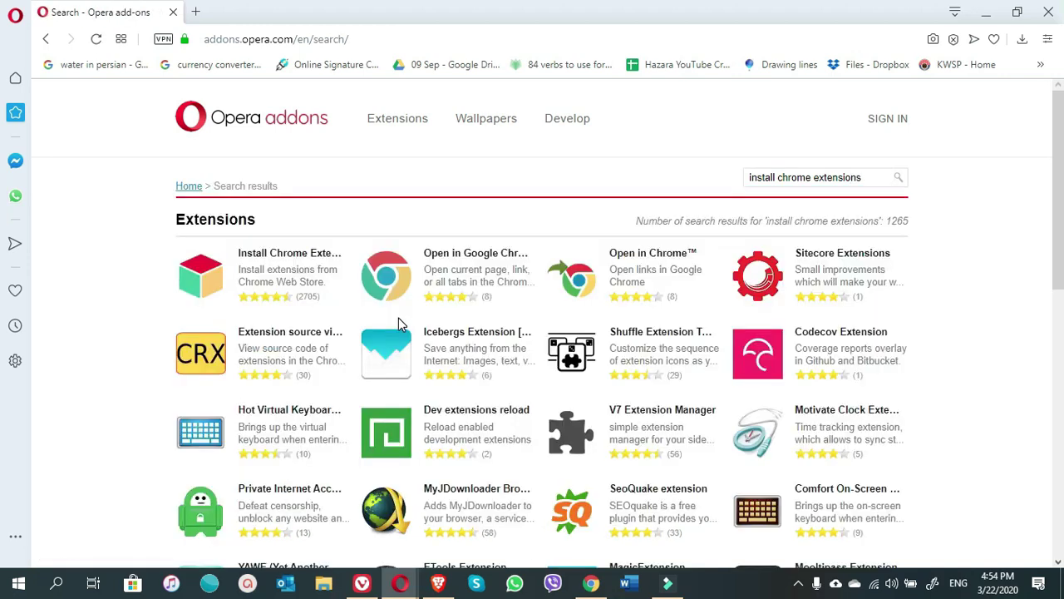
Open the Install Chrome Extensions result and add it to Opera
{"action": "scroll", "coordinate": [206, 295], "scroll_direction": "up", "scroll_amount": 3}
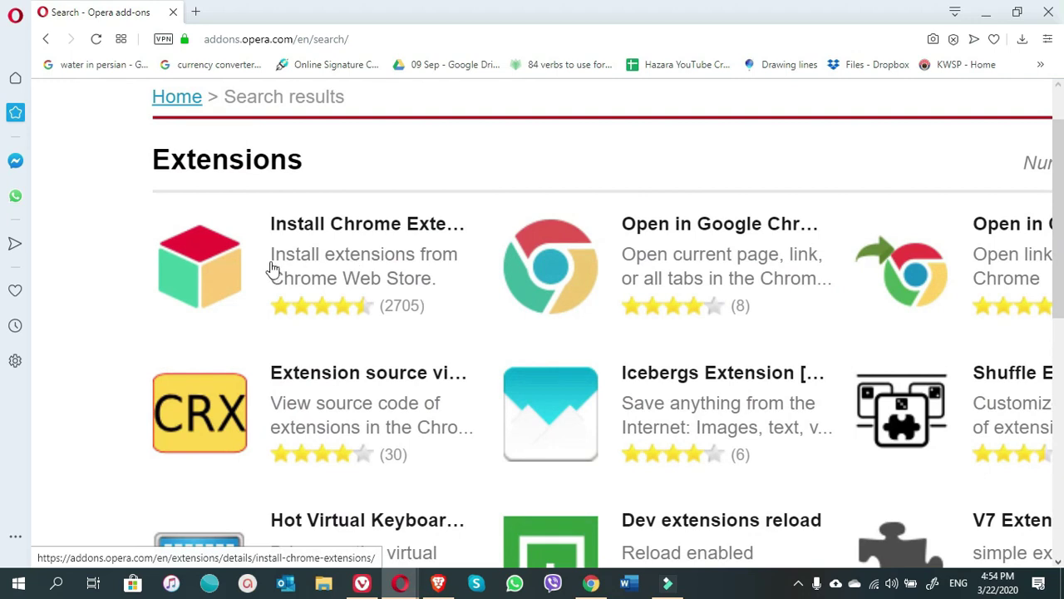
{"action": "left_click", "coordinate": [335, 260]}
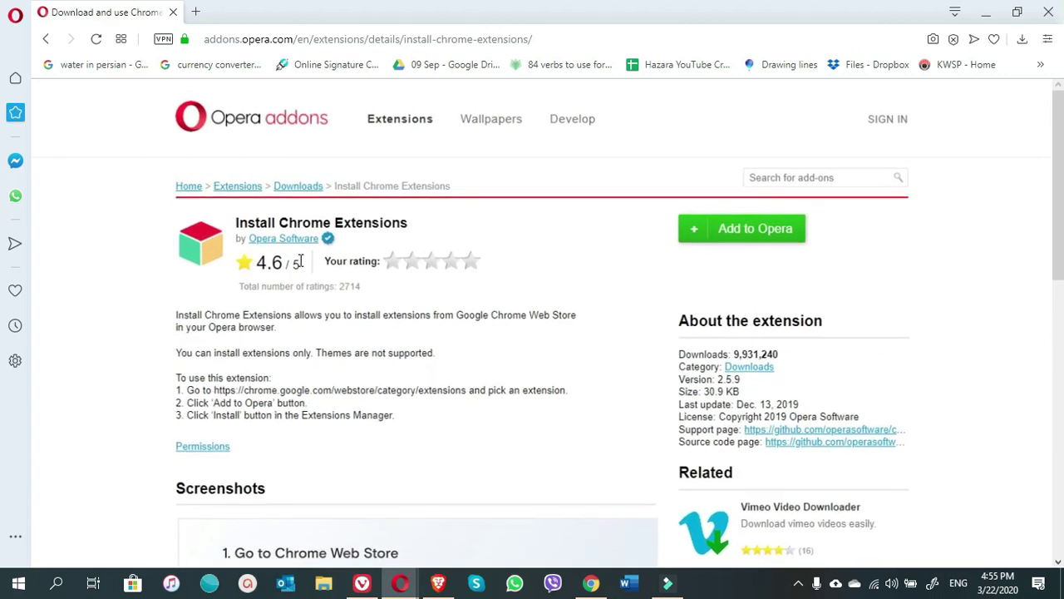
{"action": "scroll", "coordinate": [792, 293], "scroll_direction": "up", "scroll_amount": 5}
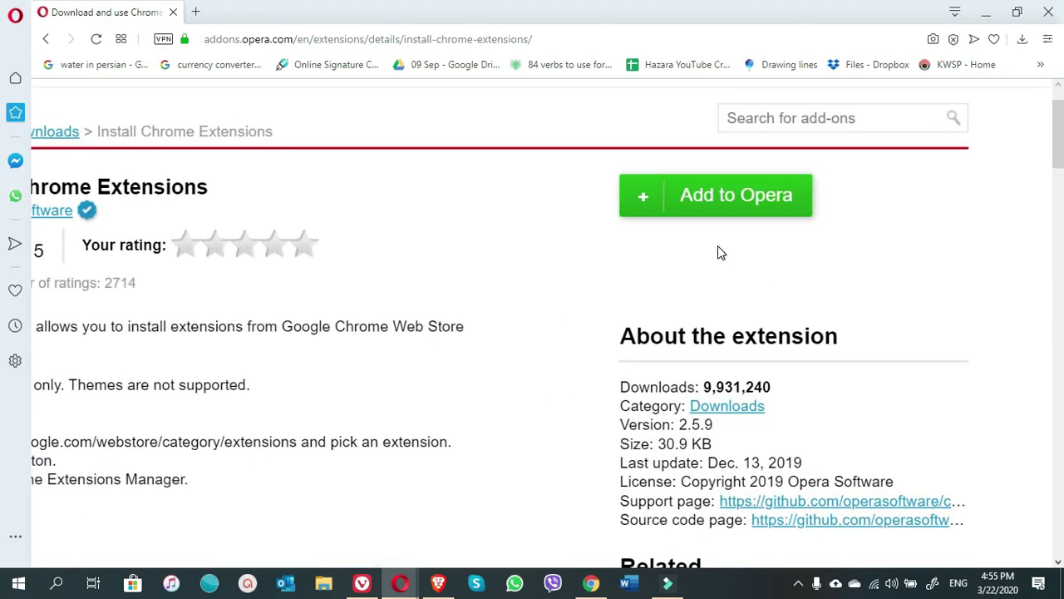
{"action": "left_click", "coordinate": [731, 208]}
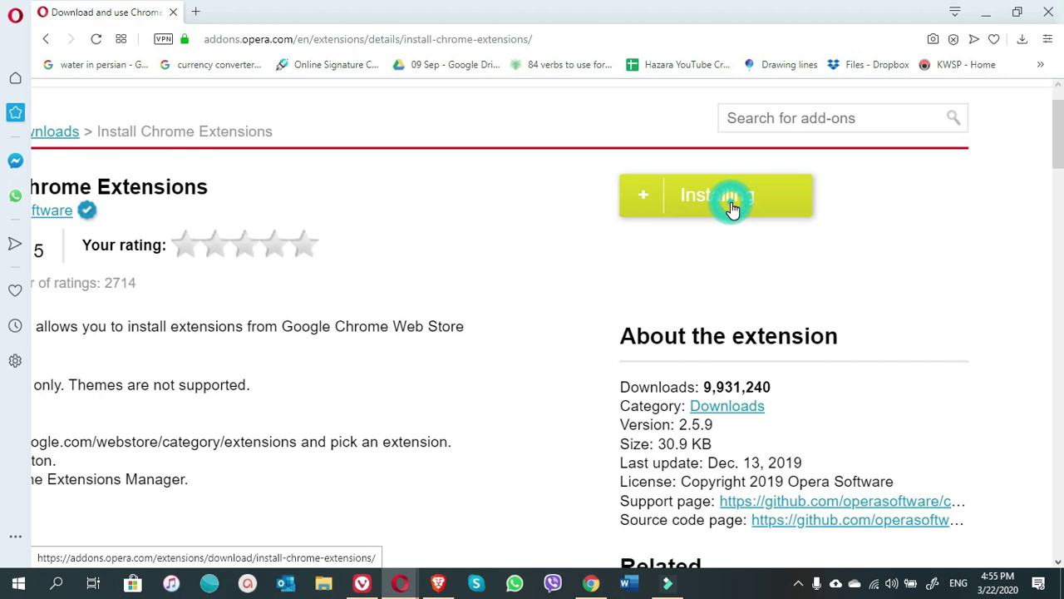
{"action": "scroll", "coordinate": [607, 271], "scroll_direction": "down", "scroll_amount": 5}
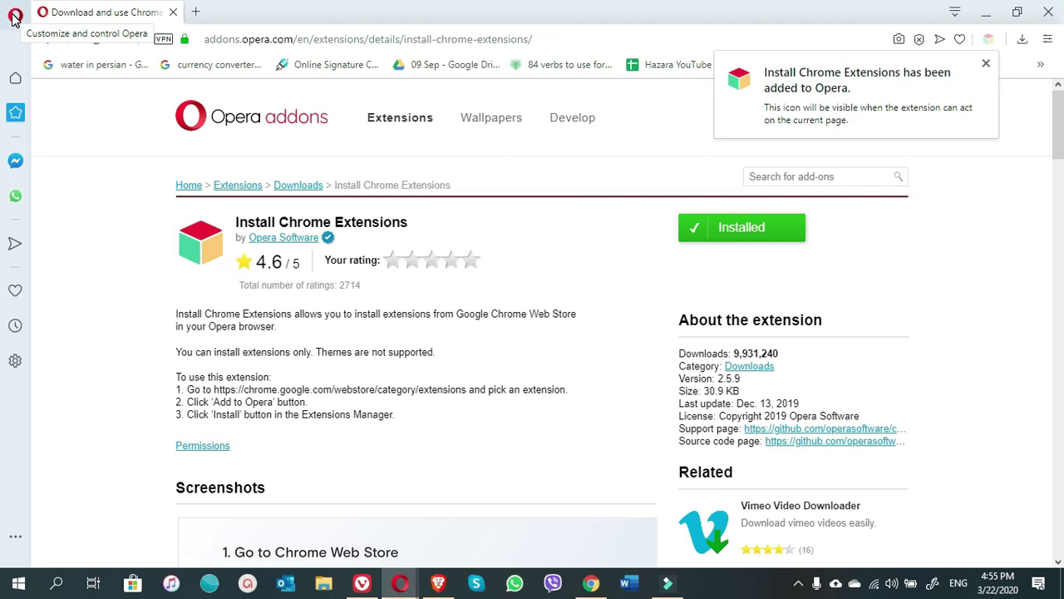
Open the Extensions manager from the Opera menu, showing Install Chrome Extensions 2.5.9
{"action": "left_click", "coordinate": [14, 17]}
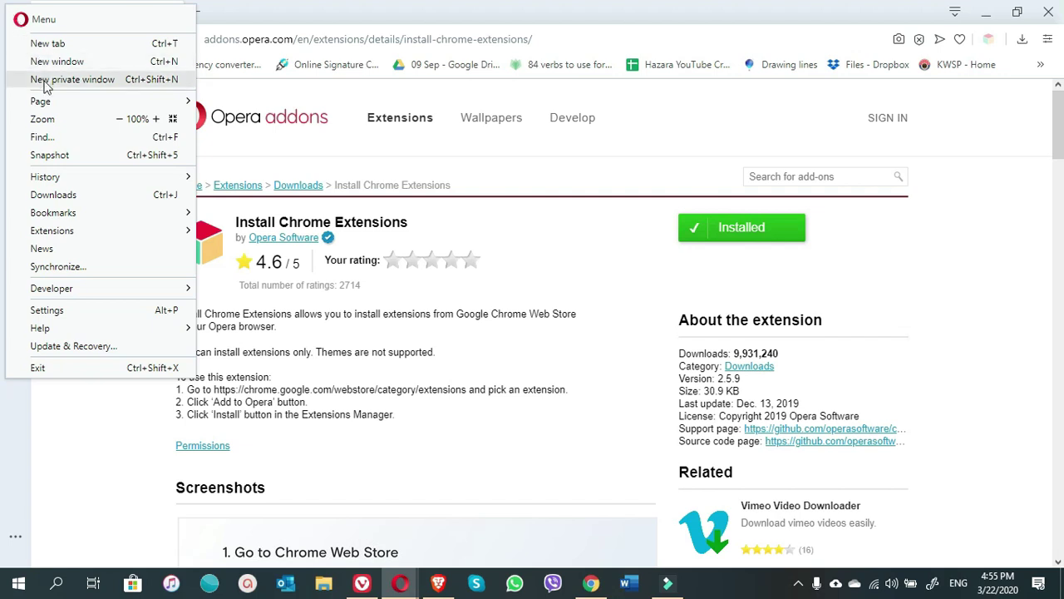
{"action": "mouse_move", "coordinate": [95, 234]}
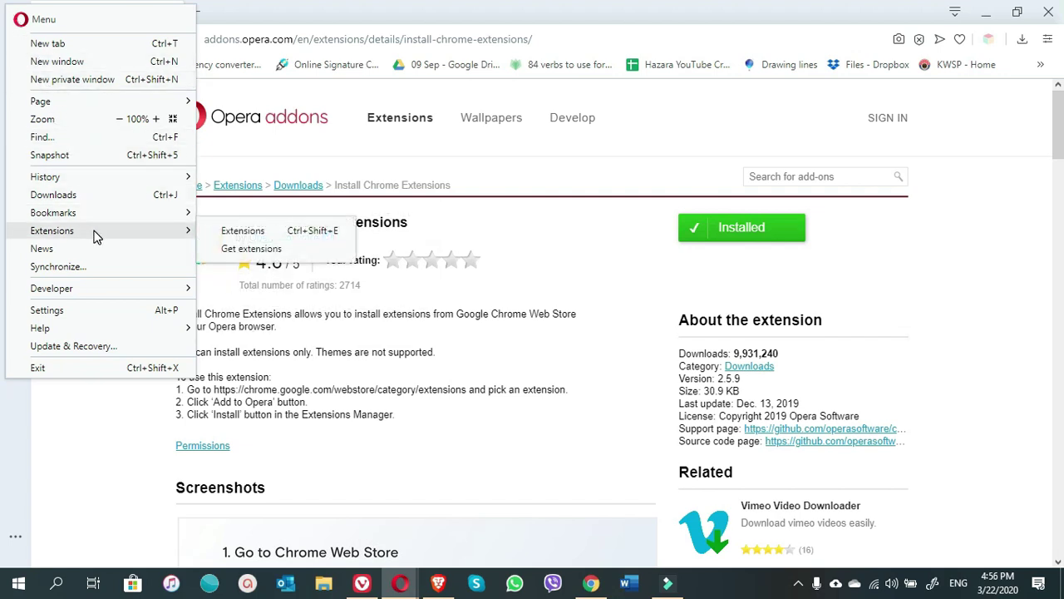
{"action": "left_click", "coordinate": [282, 236]}
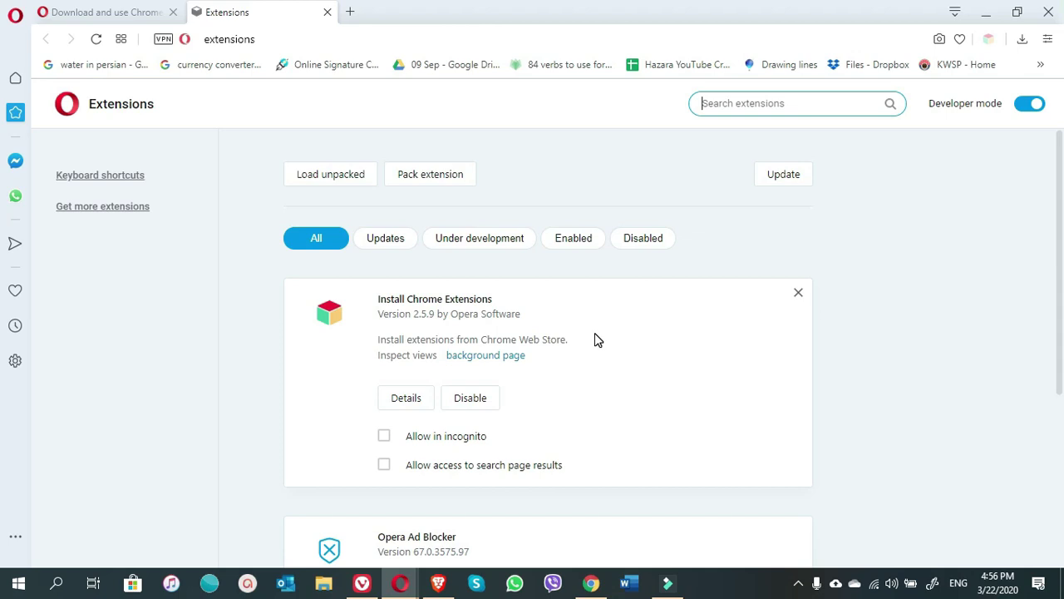
{"action": "scroll", "coordinate": [567, 385], "scroll_direction": "down", "scroll_amount": 2}
{"action": "scroll", "coordinate": [568, 385], "scroll_direction": "up", "scroll_amount": 2}
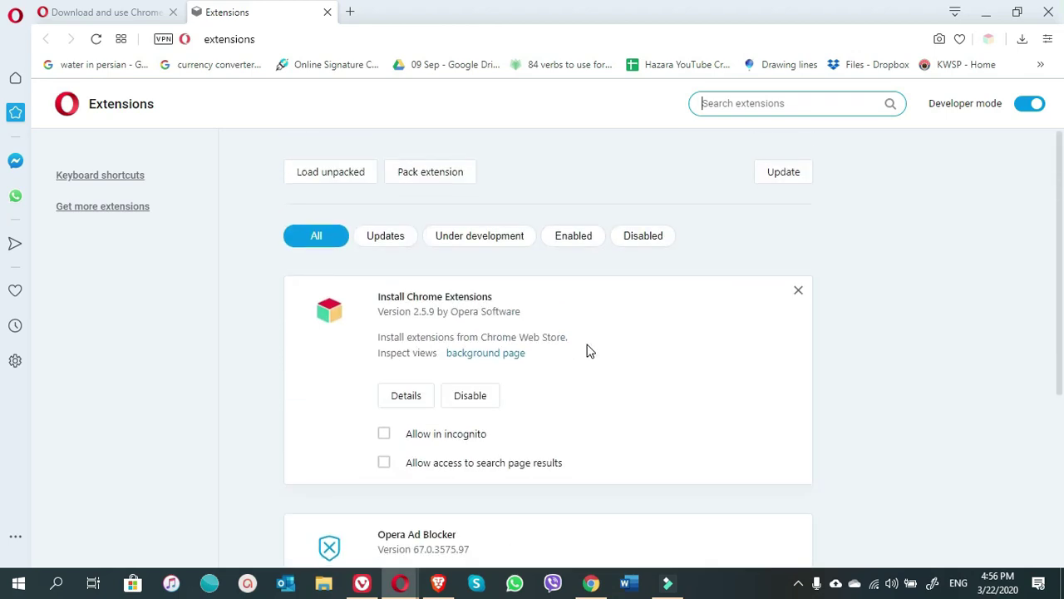
Search the web for 'chrome webstore' and open the Chrome Web Store Extensions page
{"action": "left_click", "coordinate": [290, 41]}
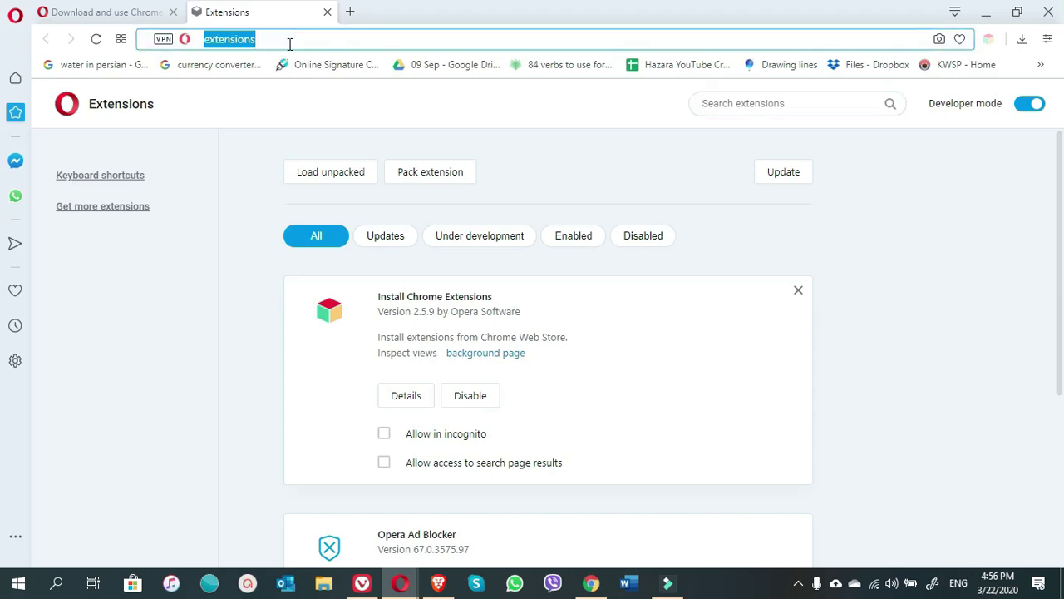
{"action": "type", "text": "cheo"}
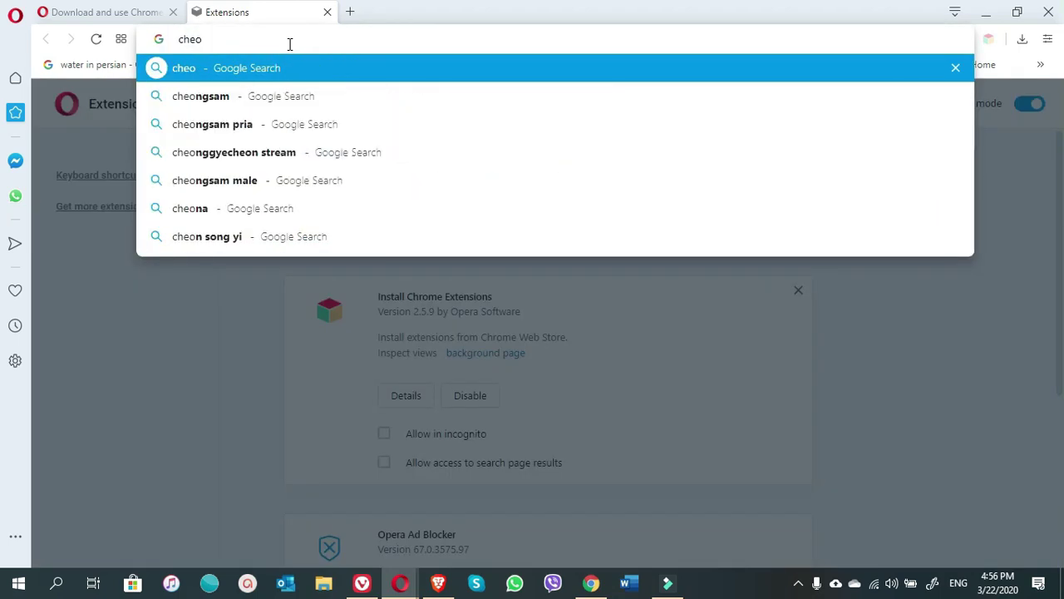
{"action": "key", "text": "BackSpace"}
{"action": "key", "text": "BackSpace"}
{"action": "type", "text": "romewa"}
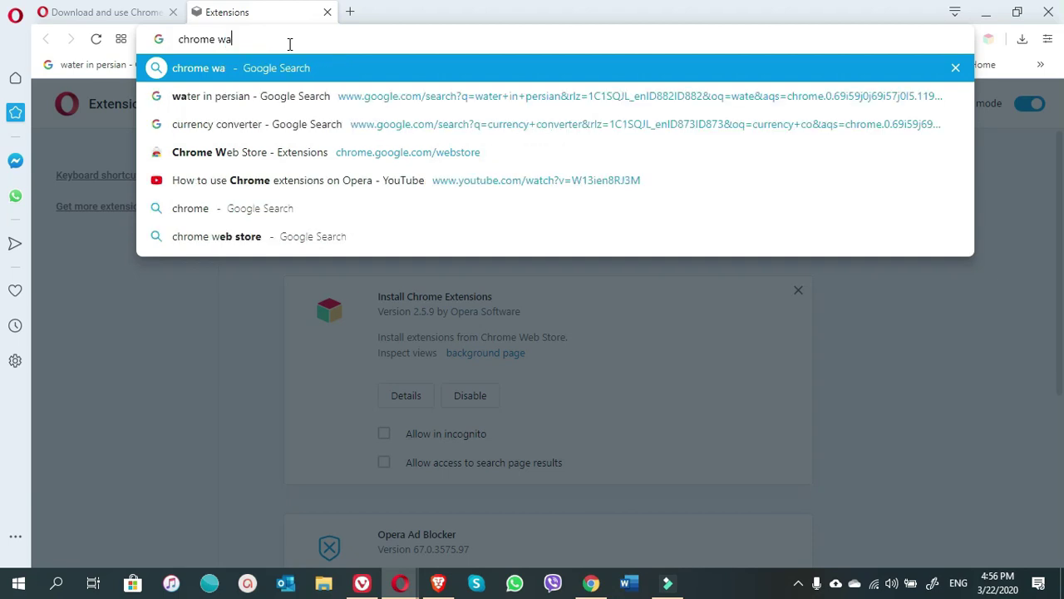
{"action": "key", "text": "BackSpace"}
{"action": "type", "text": "ev"}
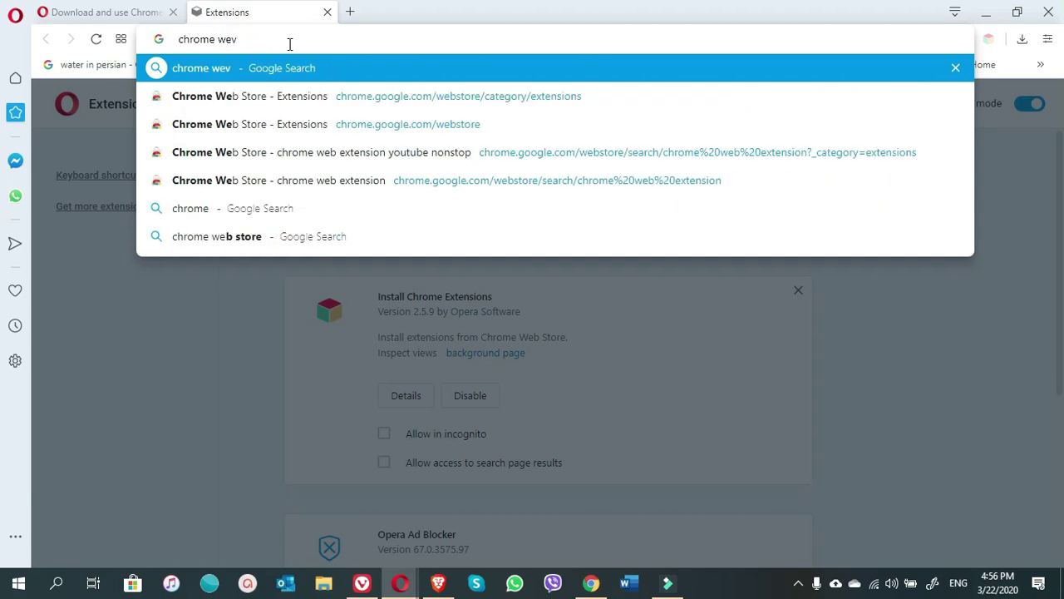
{"action": "key", "text": "BackSpace"}
{"action": "key", "text": "BackSpace"}
{"action": "key", "text": "BackSpace"}
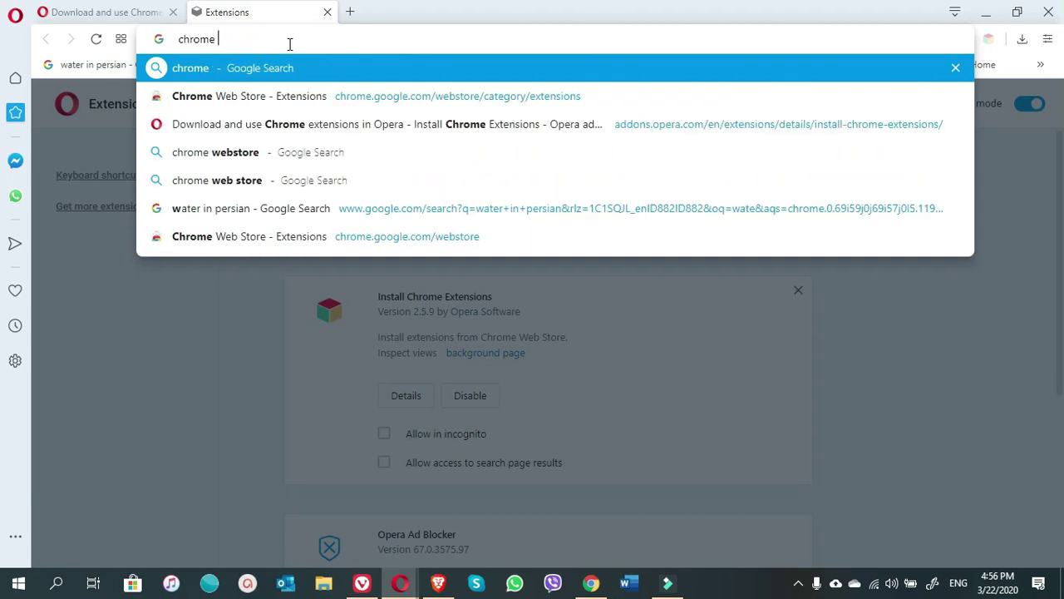
{"action": "type", "text": "we"}
{"action": "key", "text": "Return"}
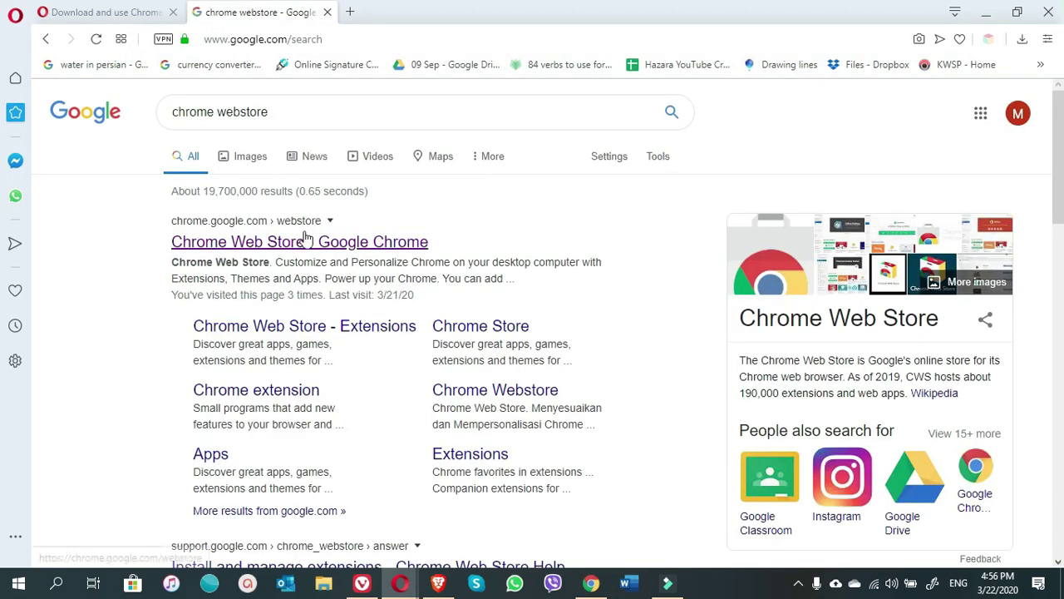
{"action": "left_click", "coordinate": [301, 243]}
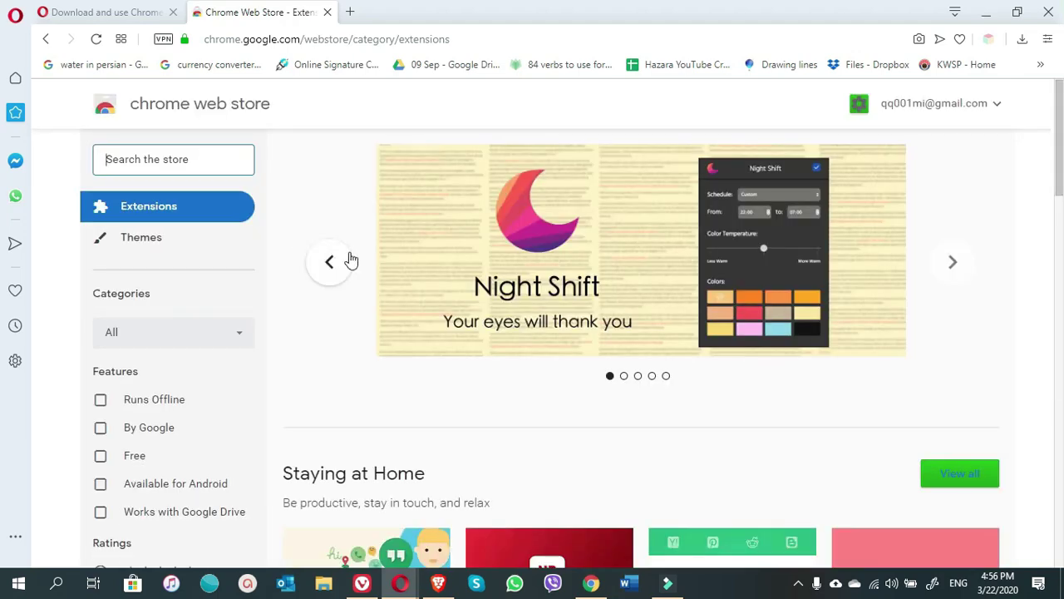
Search the Chrome Web Store for 'youtube nonstip extension'
{"action": "left_click", "coordinate": [186, 161]}
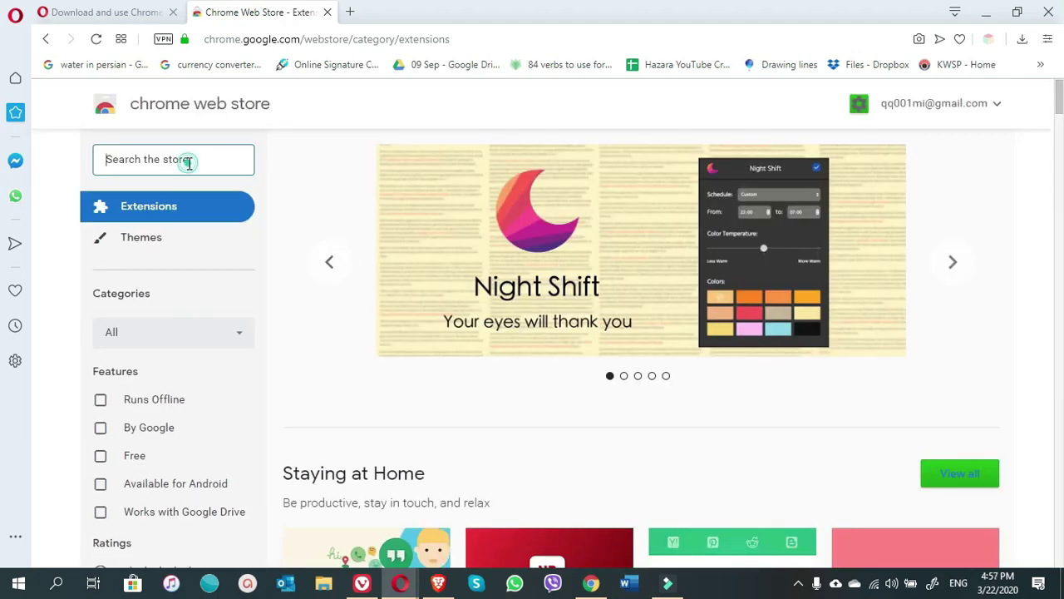
{"action": "type", "text": "youtube non"}
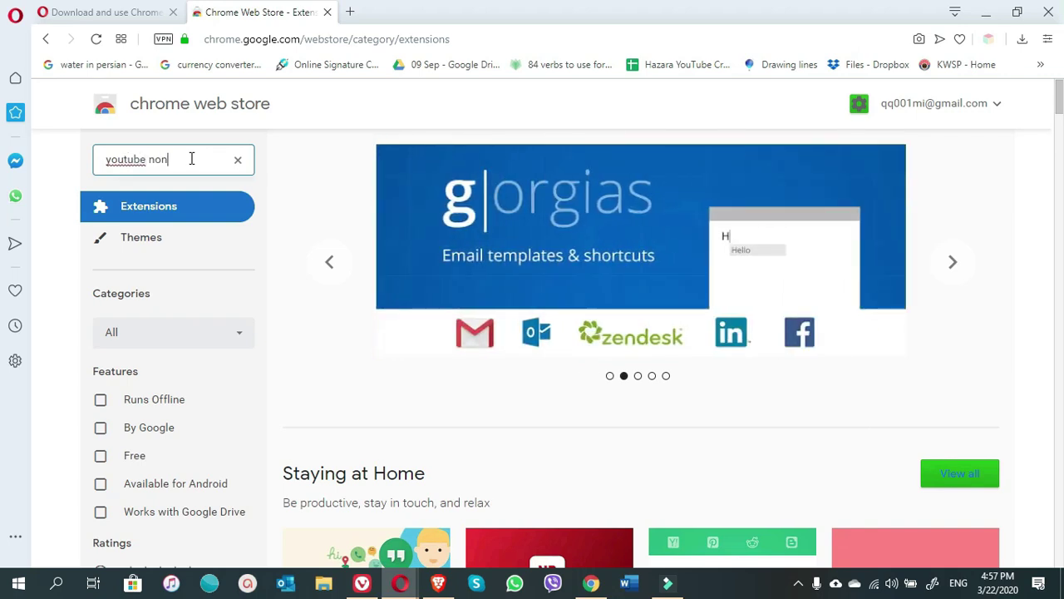
{"action": "type", "text": "stip"}
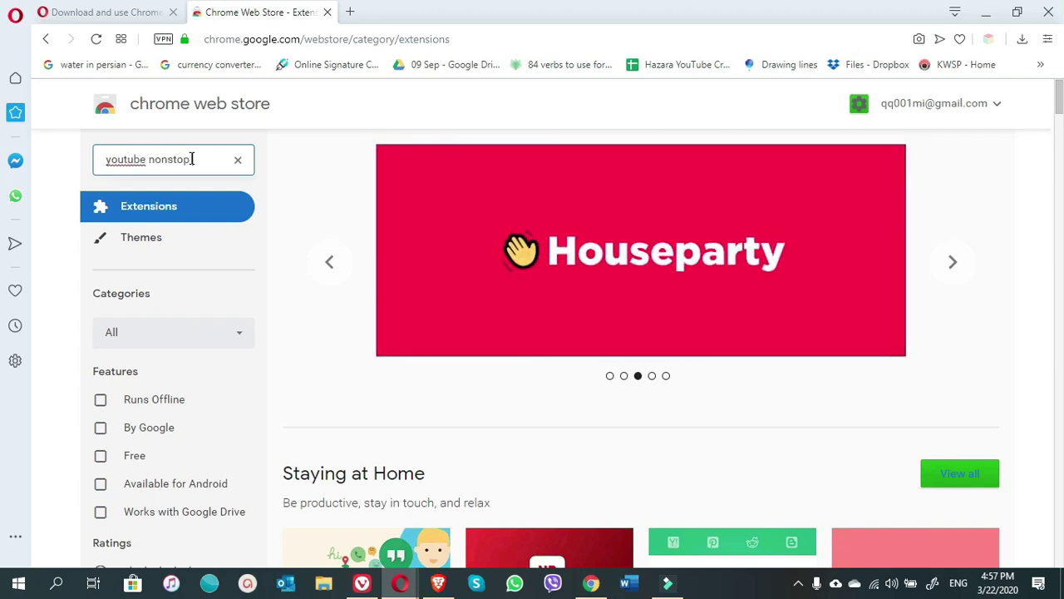
{"action": "type", "text": " extension"}
{"action": "key", "text": "Return"}
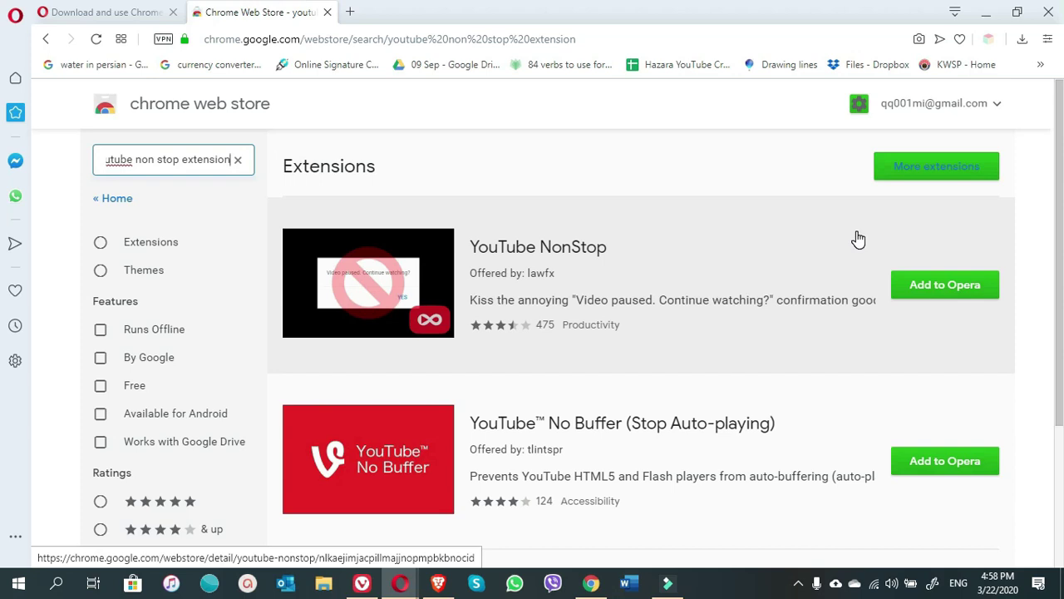
{"action": "scroll", "coordinate": [858, 239], "scroll_direction": "down", "scroll_amount": 2}
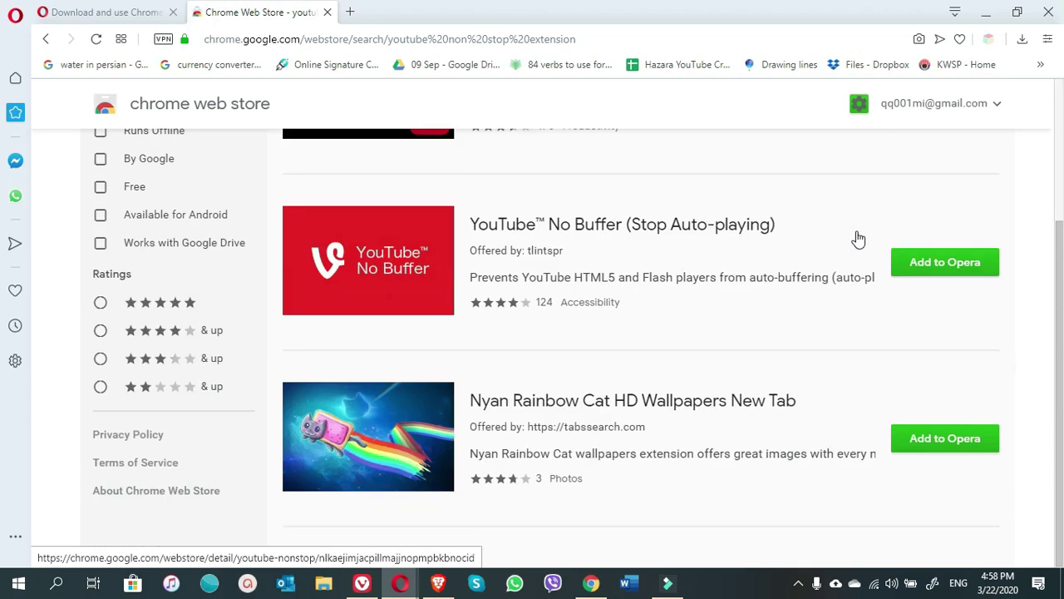
{"action": "scroll", "coordinate": [858, 239], "scroll_direction": "up", "scroll_amount": 2}
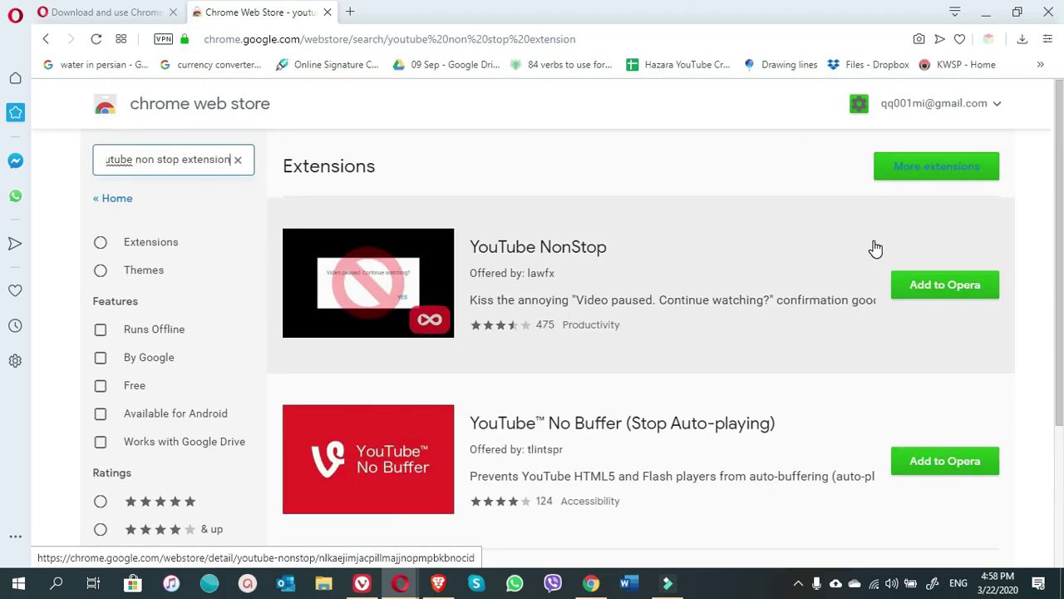
{"action": "scroll", "coordinate": [874, 247], "scroll_direction": "up", "scroll_amount": 4}
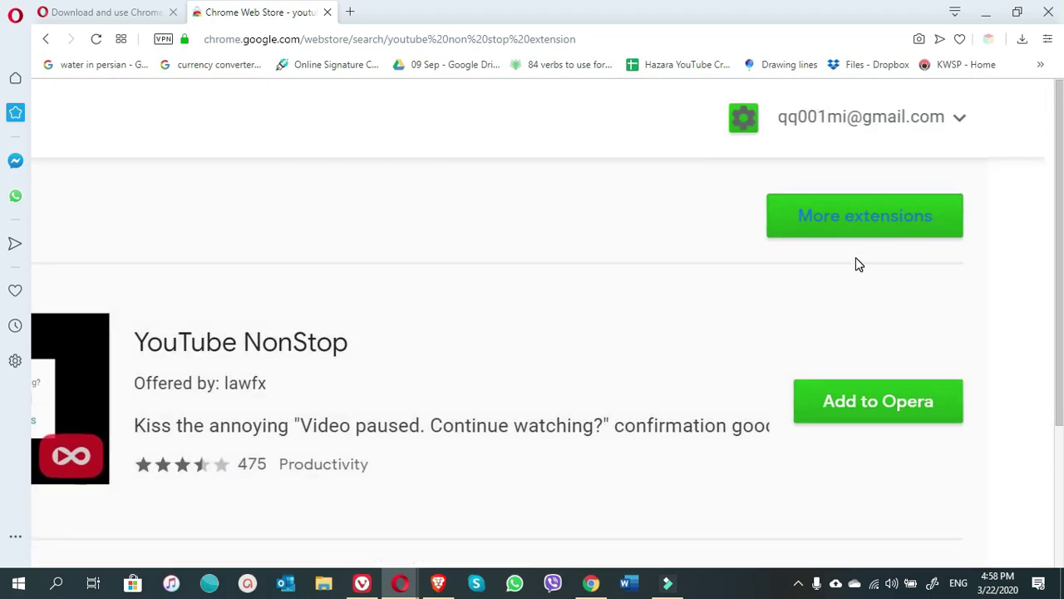
Show more extension results and add YouTube NonStop to Opera
{"action": "left_click", "coordinate": [865, 230]}
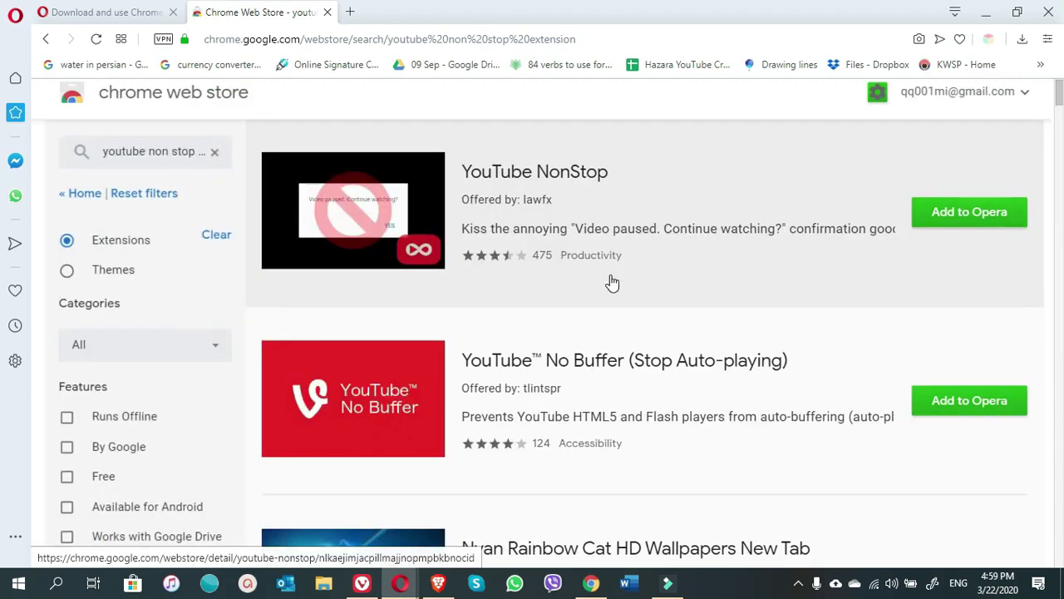
{"action": "scroll", "coordinate": [649, 358], "scroll_direction": "down", "scroll_amount": 1}
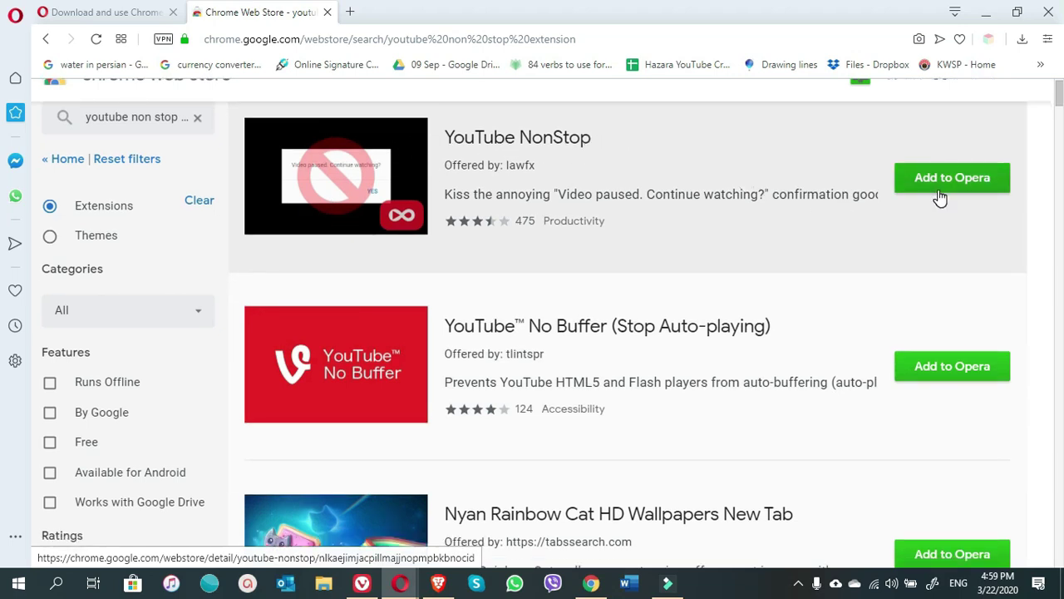
{"action": "scroll", "coordinate": [955, 228], "scroll_direction": "up", "scroll_amount": 2}
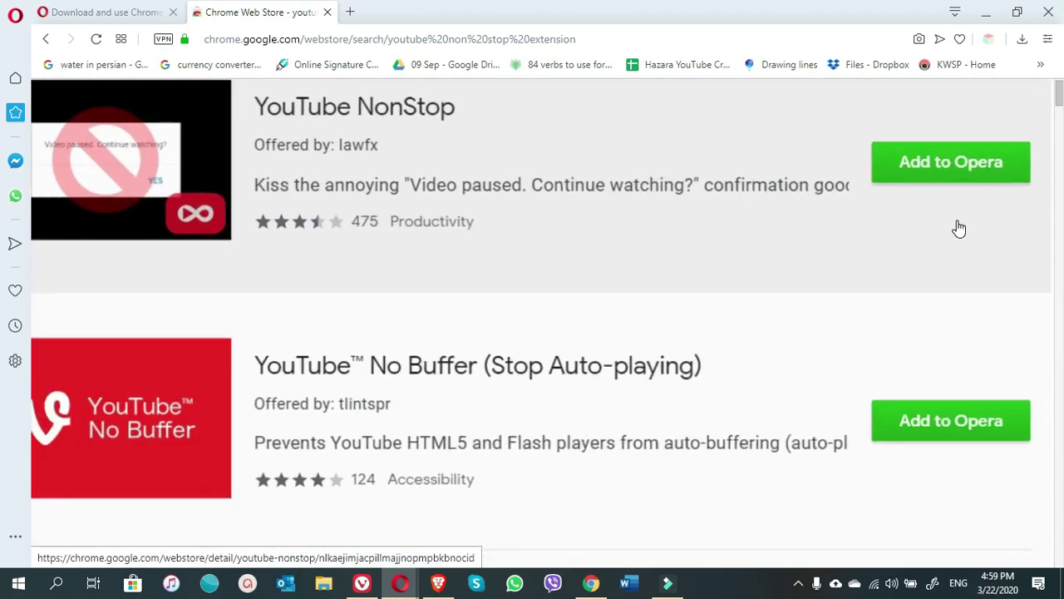
{"action": "left_click", "coordinate": [936, 172]}
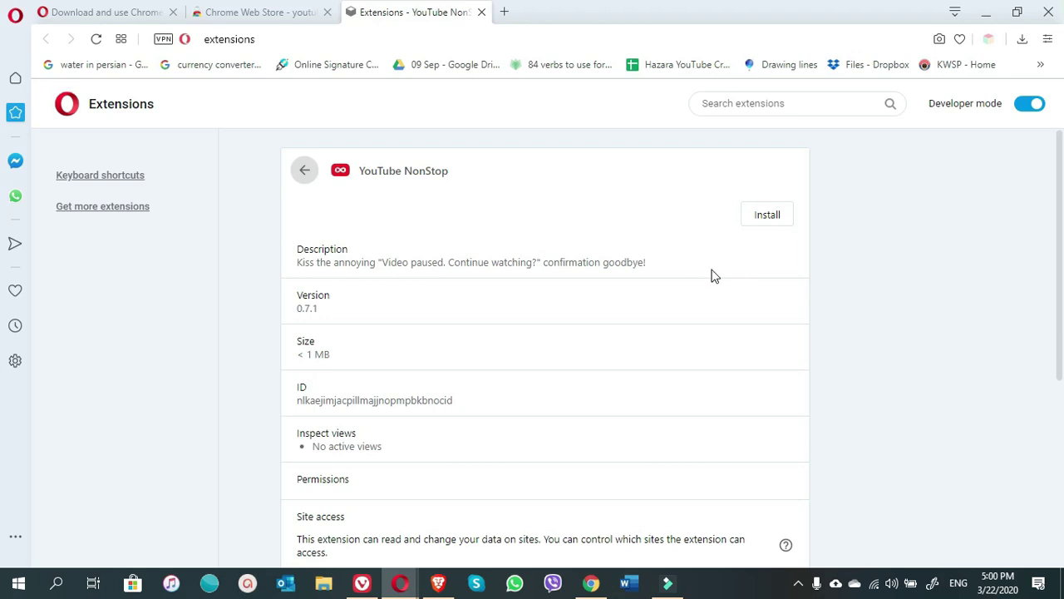
Install YouTube NonStop and confirm with 'Yes, install'
{"action": "left_click", "coordinate": [769, 217]}
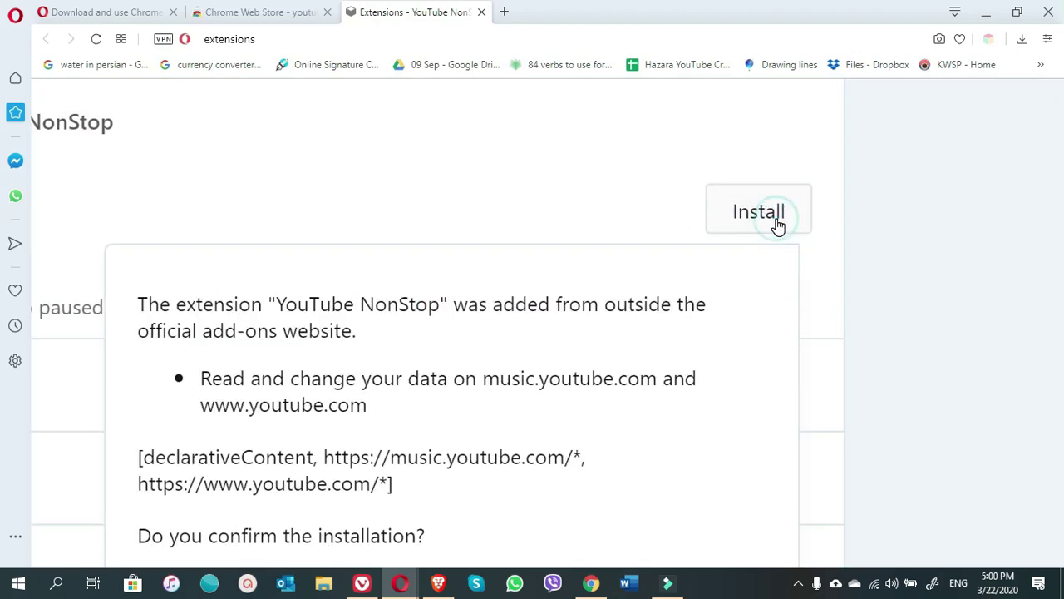
{"action": "scroll", "coordinate": [623, 406], "scroll_direction": "down", "scroll_amount": 3}
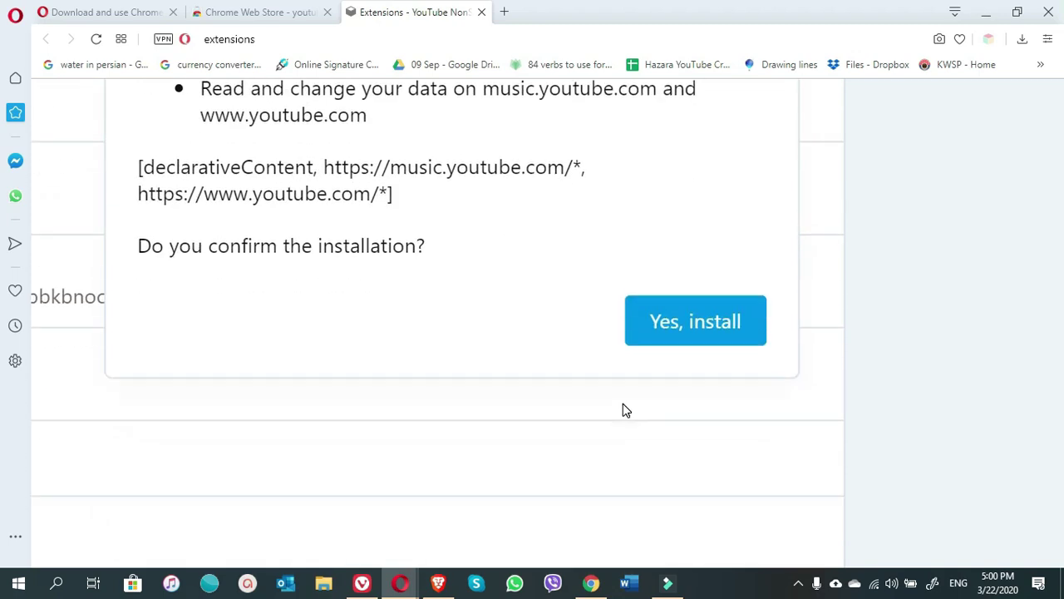
{"action": "left_click", "coordinate": [685, 326]}
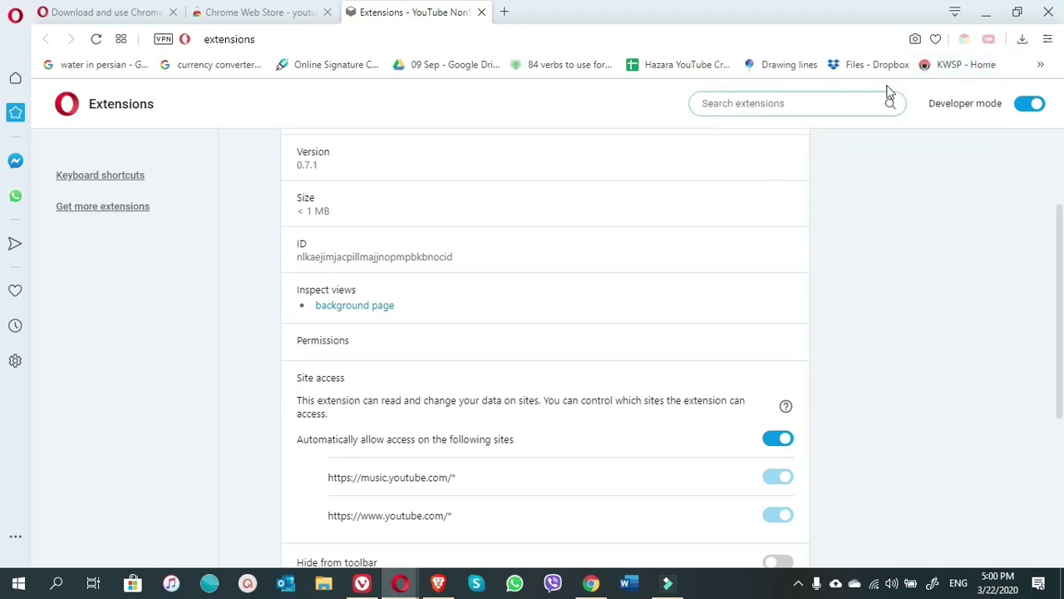
Check the YouTube NonStop toolbar icon, then load youtube.com by typing 'you'
{"action": "left_click", "coordinate": [989, 41]}
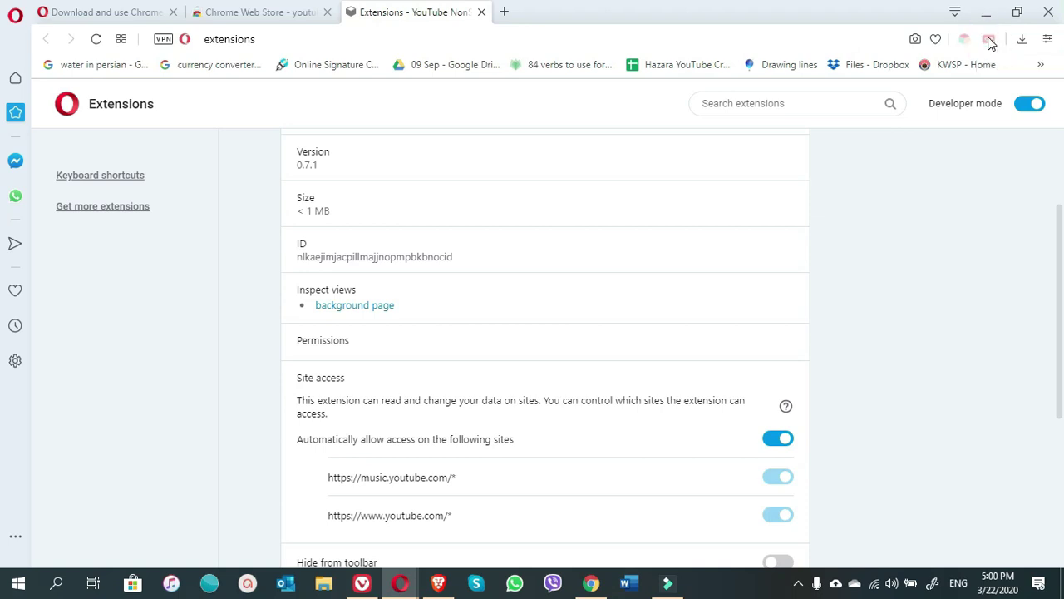
{"action": "left_click", "coordinate": [384, 41]}
{"action": "type", "text": "you"}
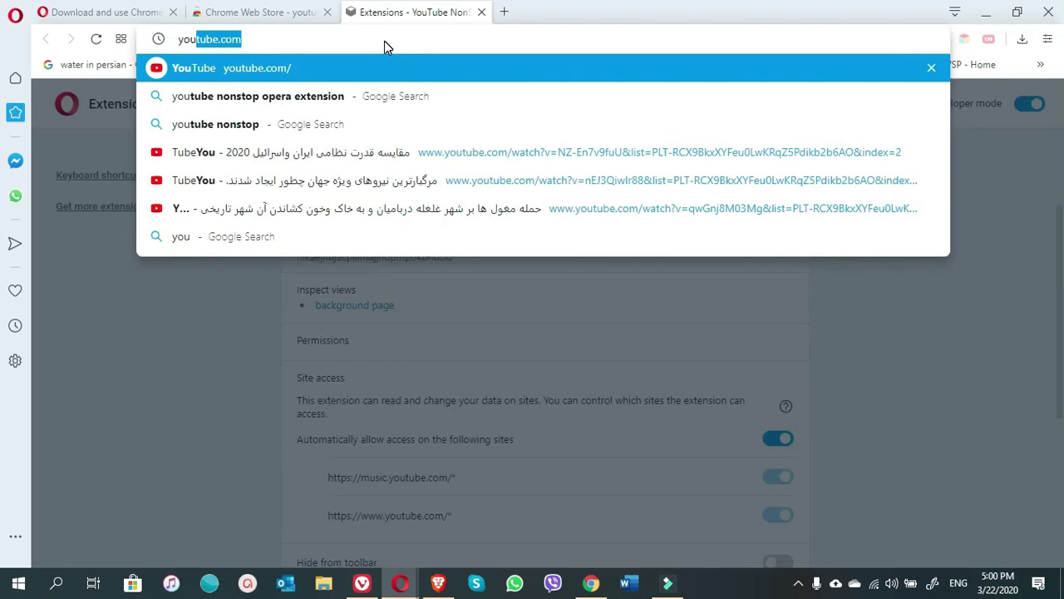
{"action": "key", "text": "Return"}
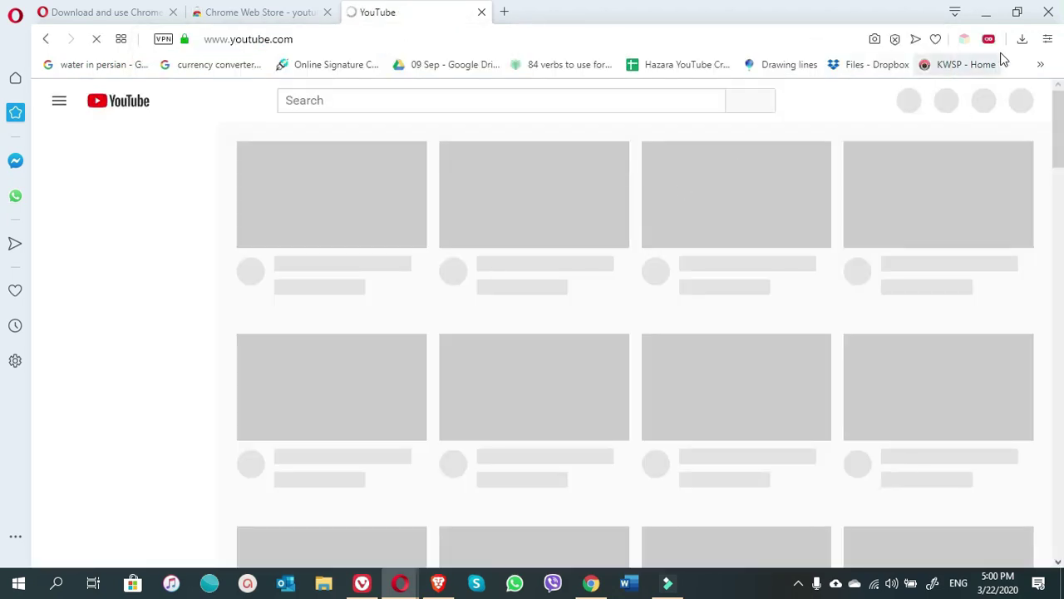